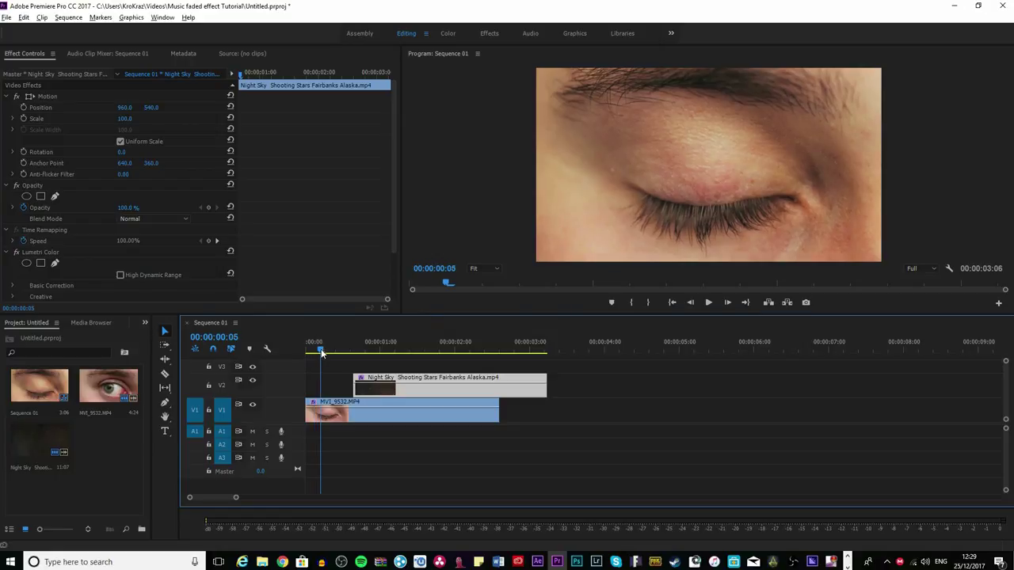
Step: Draw a freehand opacity mask over the iris on the Night Sky clip, starting the clip at 00:00:00:09
left_click_drag(321, 354, 414, 363)
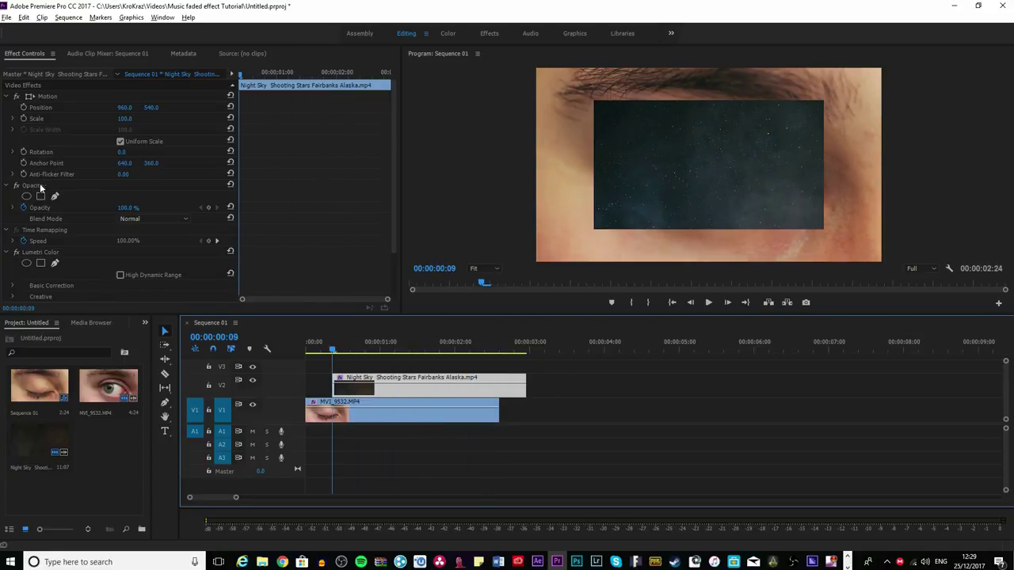
left_click(54, 197)
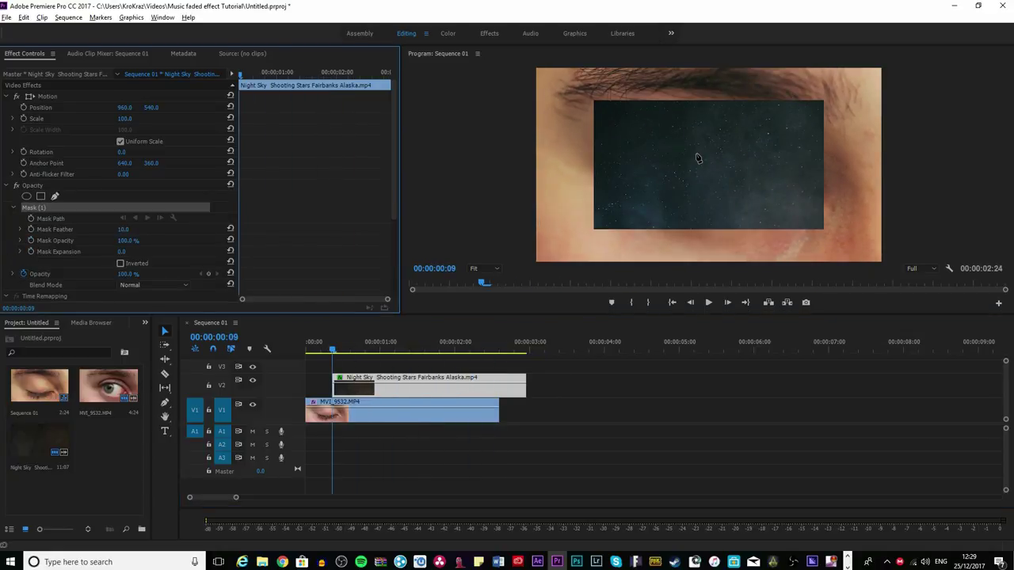
left_click(693, 146)
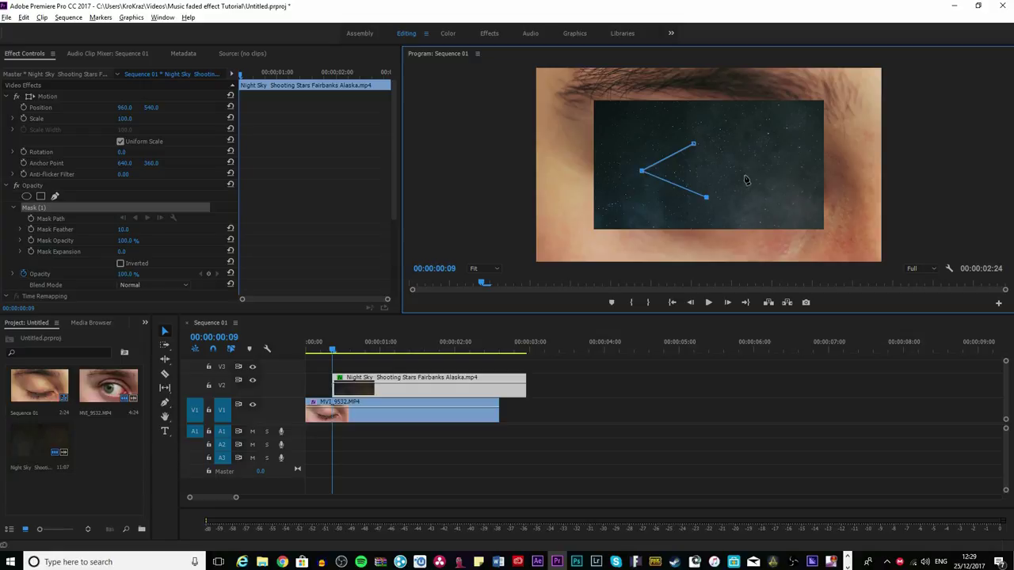
left_click(694, 146)
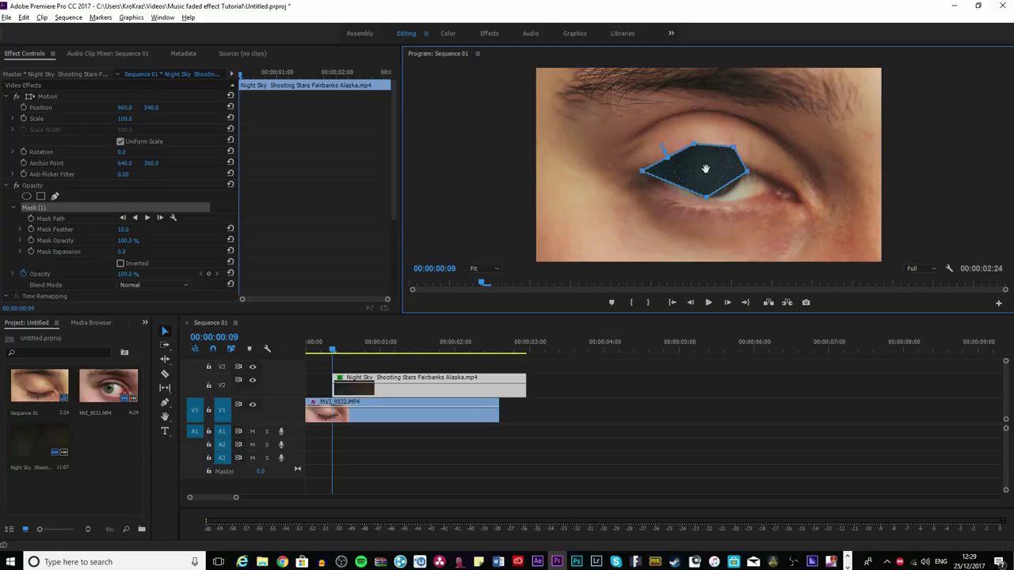
mouse_move(706, 168)
left_mouse_down()
mouse_move(729, 157)
mouse_move(720, 168)
left_mouse_up()
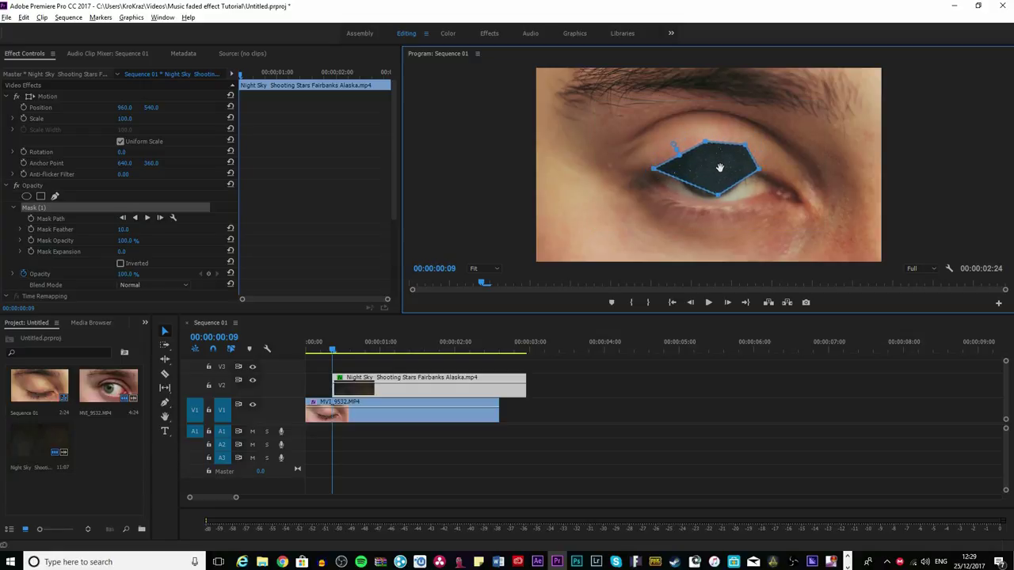
left_click(121, 263)
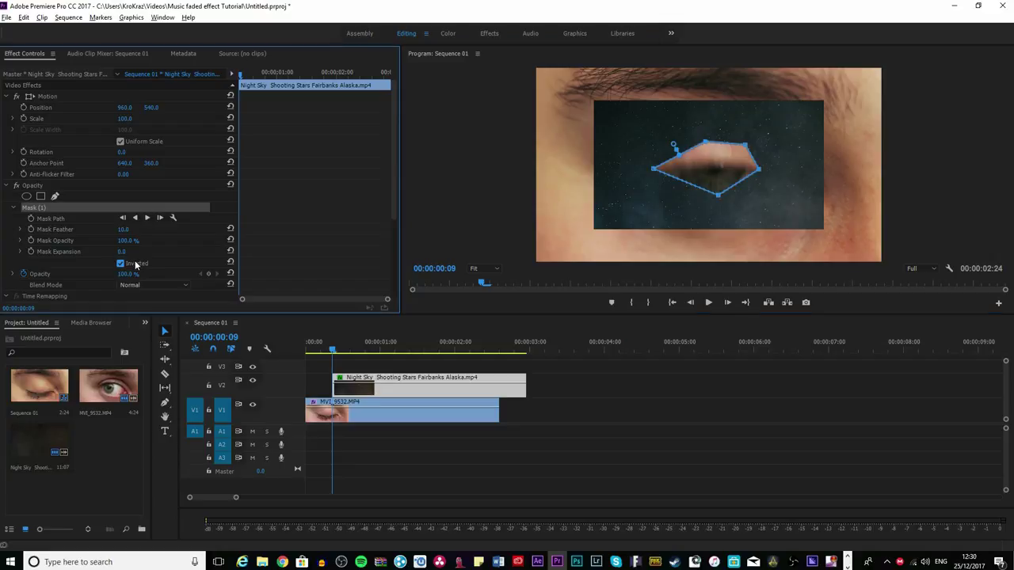
left_click(137, 264)
left_click(137, 265)
left_click(138, 265)
Step: Reshape the sky mask to fit the visible part of the iris and set its Mask Feather to 63
left_click(706, 150)
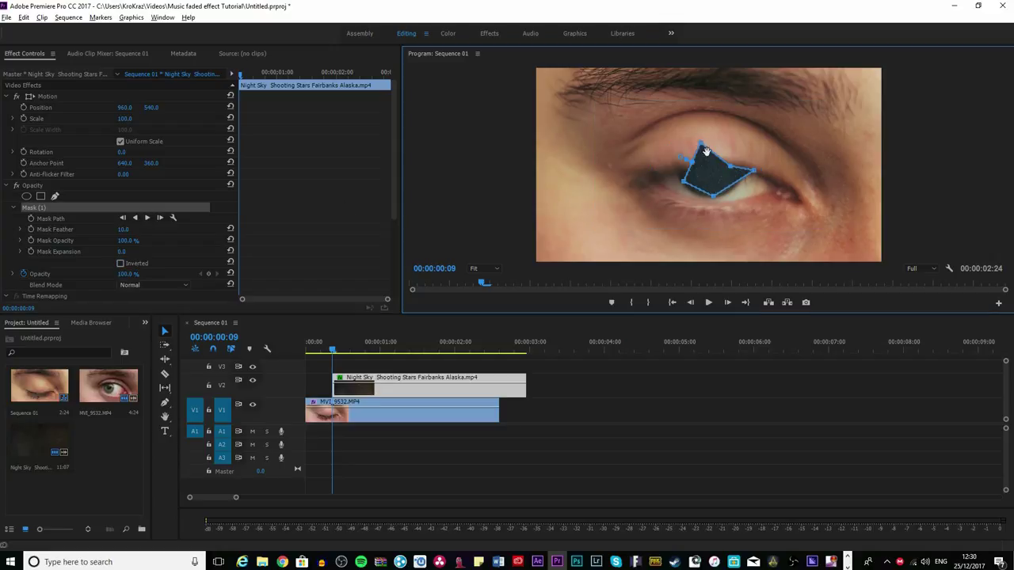
left_click_drag(701, 145, 700, 168)
left_click_drag(751, 169, 730, 168)
left_click(422, 364)
left_click(420, 382)
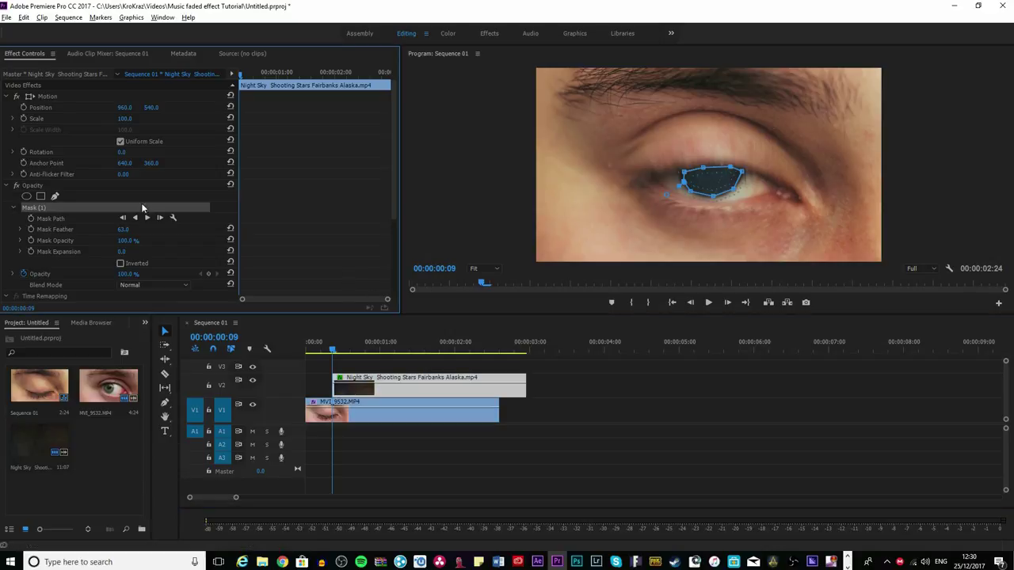
Step: Start keyframing the sky mask's path at 00:00:00:09 and extend its upper edge over the opened iris at 00:00:00:10
left_click(30, 218)
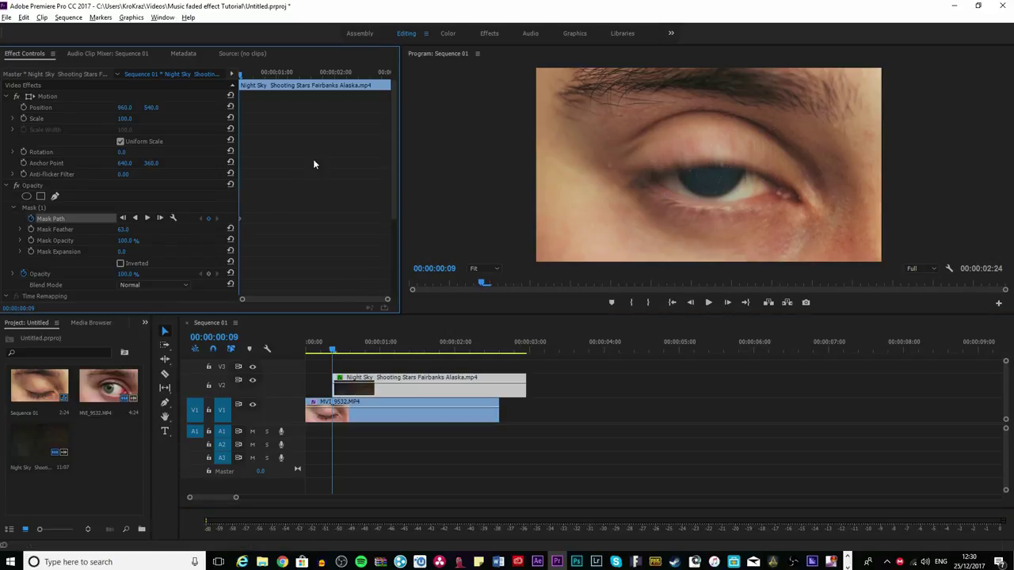
key("Right")
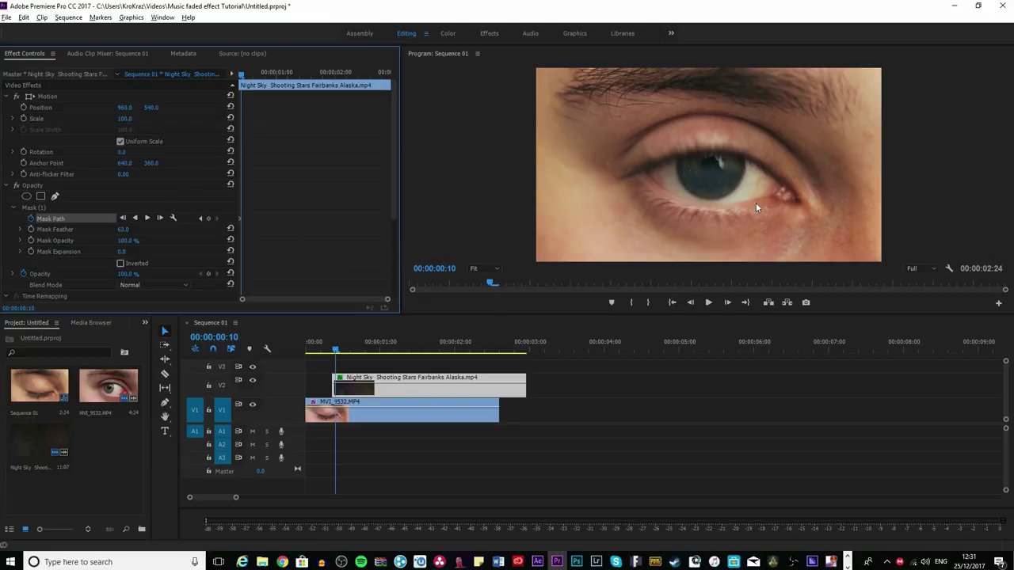
left_click(37, 209)
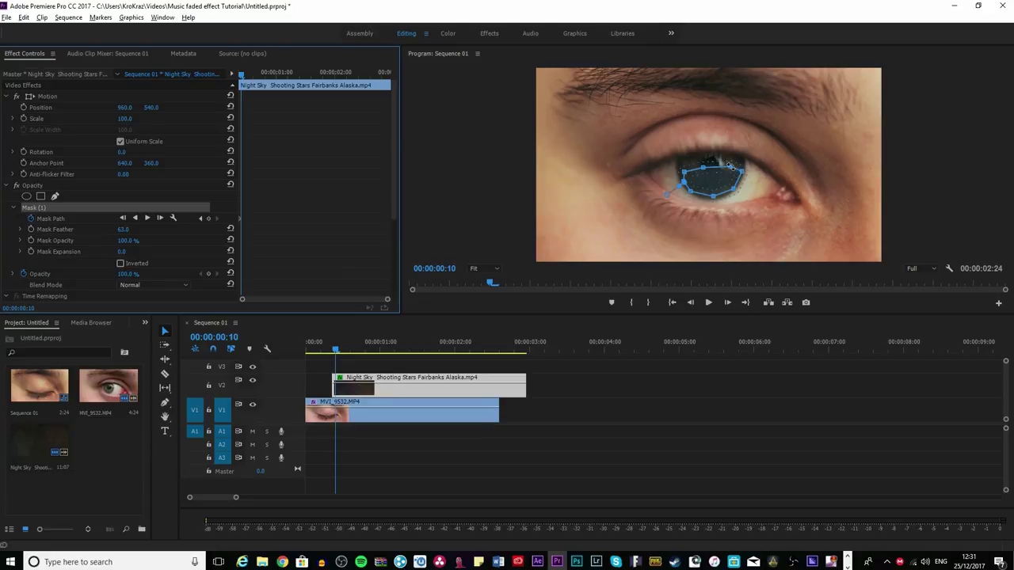
left_click_drag(731, 165, 739, 168)
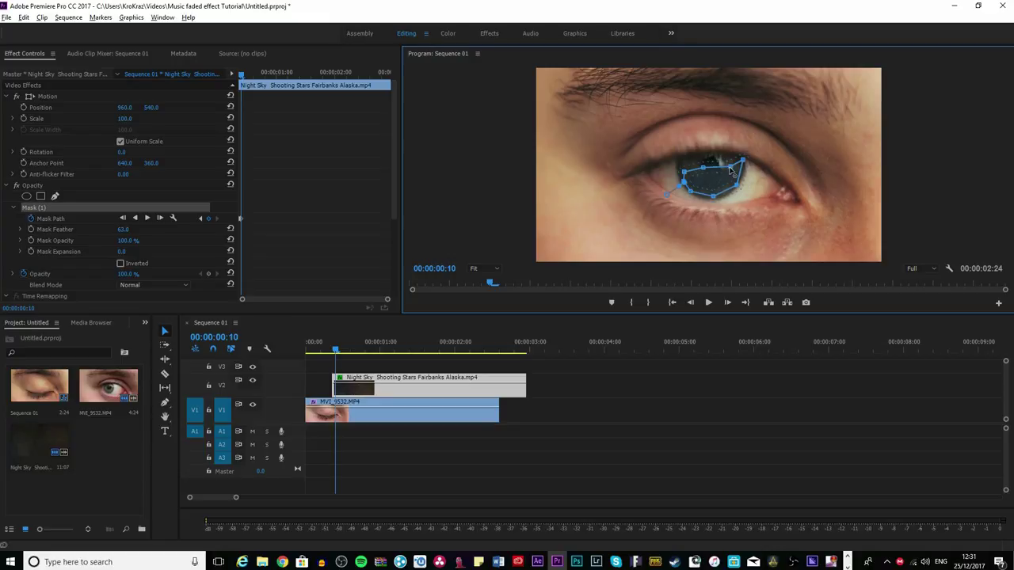
left_click_drag(731, 169, 699, 156)
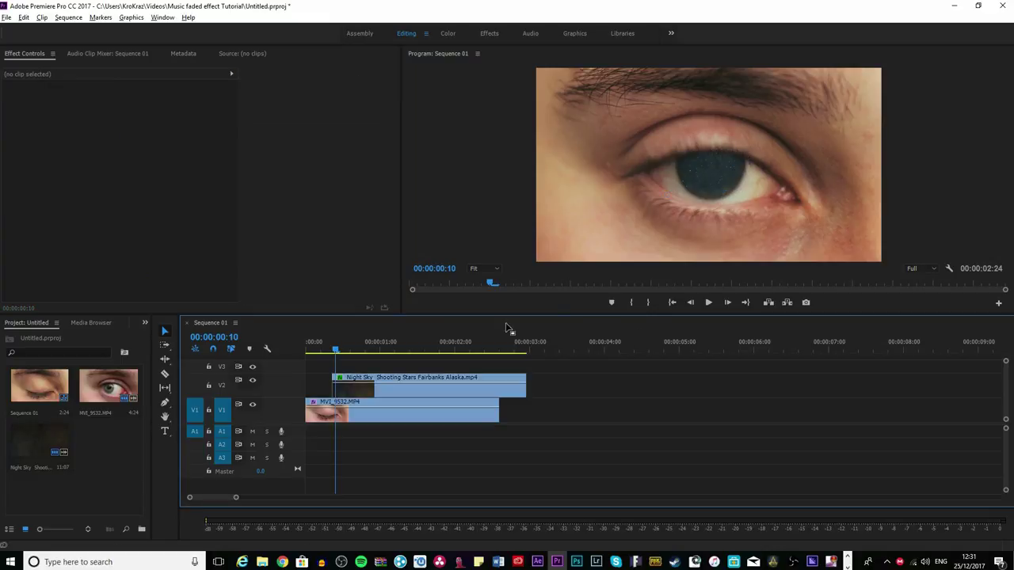
Step: Adjust the sky mask's points to match the iris at 00:00:00:11
key("Right")
left_click_drag(713, 198, 714, 203)
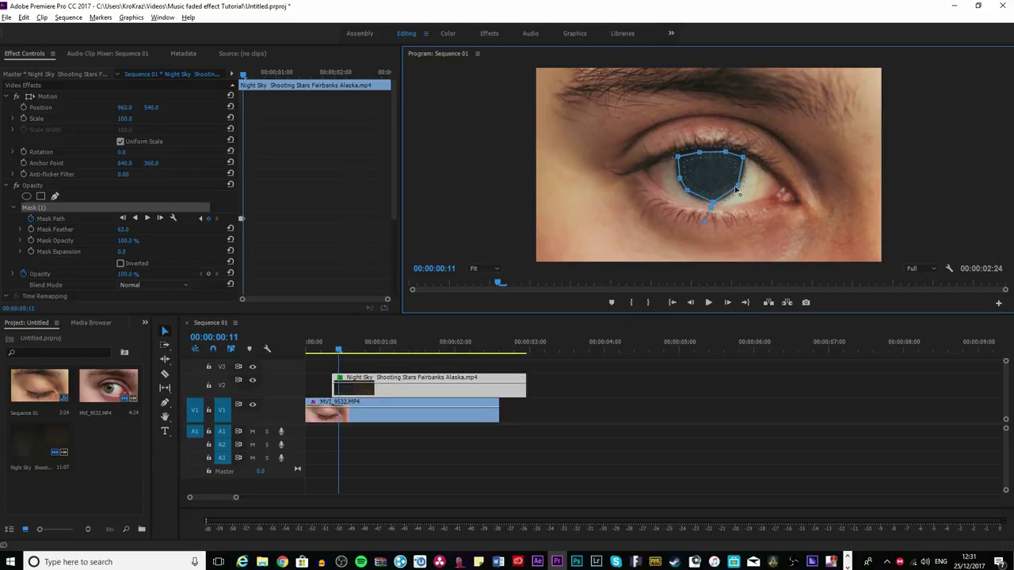
left_click(396, 366)
left_click(388, 385)
left_click(34, 207)
left_click(396, 366)
left_click(388, 385)
Step: Realign the sky mask with the iris at 00:00:00:12
key("Right")
left_click(33, 208)
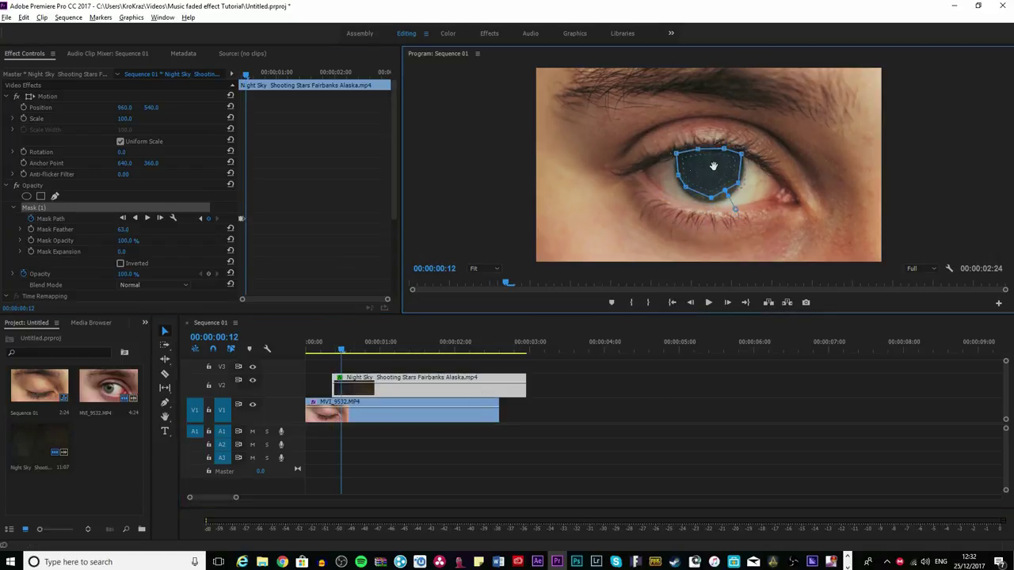
left_click_drag(713, 167, 713, 172)
left_click_drag(749, 187, 745, 190)
Step: Keyframe the sky mask frame by frame so it follows the iris up to 00:00:02:14
left_click(341, 351)
key("Right")
key("Right")
key("Right")
key("Right")
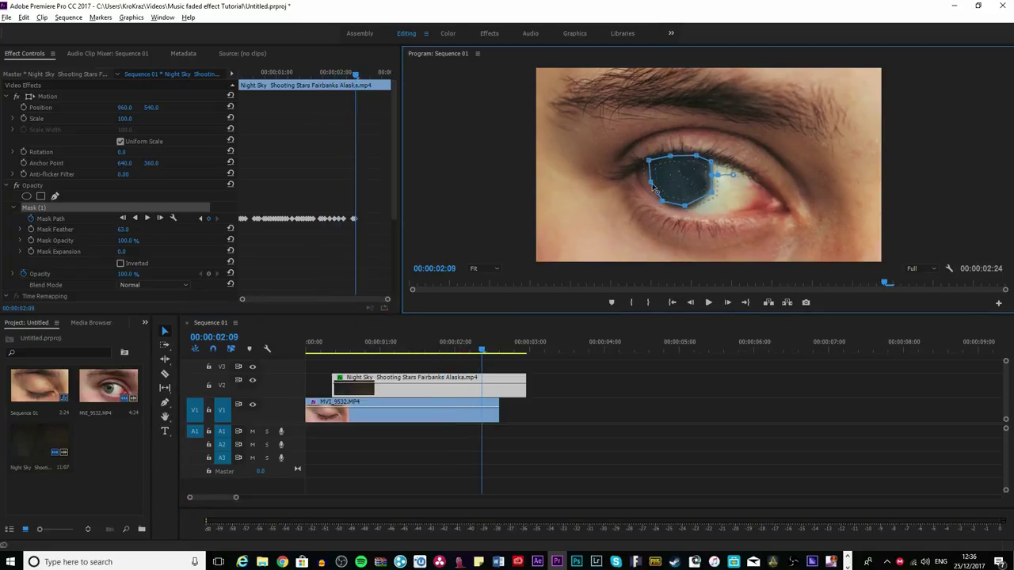
left_click_drag(666, 185, 666, 183)
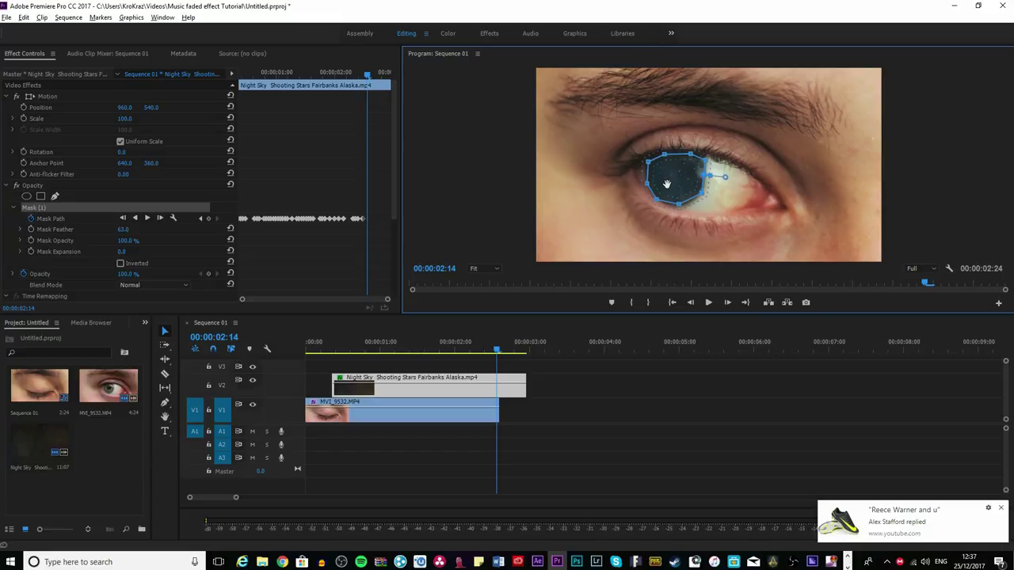
Step: Trim both clips to end at 00:00:02:14 and place a copy of MVI_9532.MP4 on V3 starting at 00:00:00:09
left_click_drag(525, 394, 497, 407)
left_click(498, 415)
left_click_drag(497, 354, 319, 371)
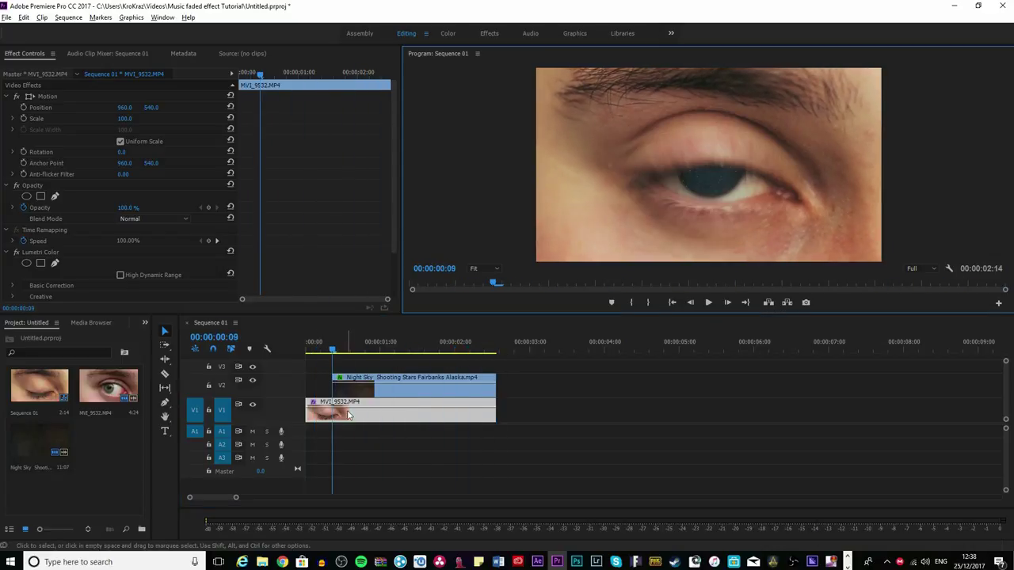
left_click_drag(351, 412, 333, 370)
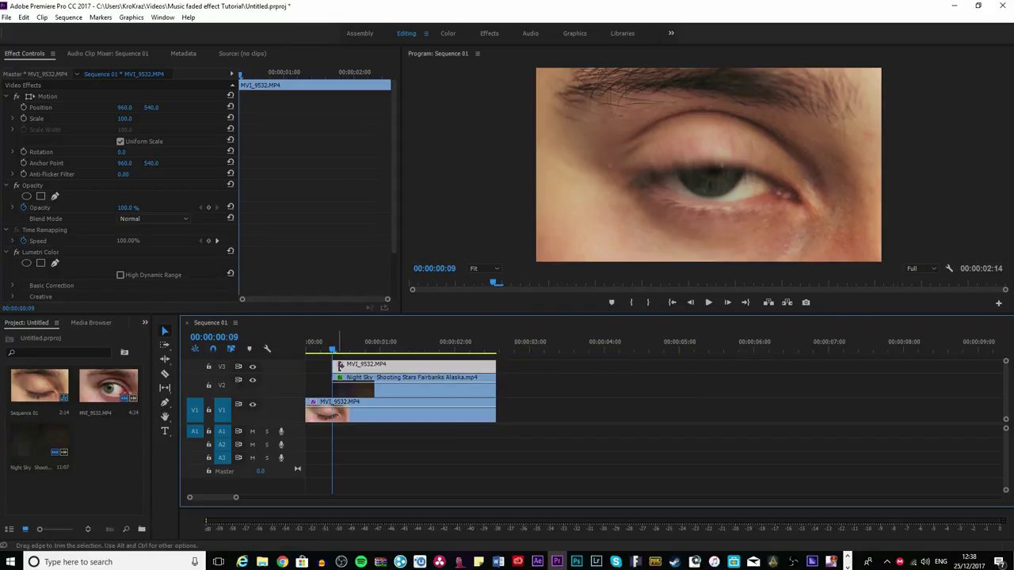
Step: Add a non-inverted elliptical opacity mask to the V3 copy and shrink it down over the pupil
left_click(27, 197)
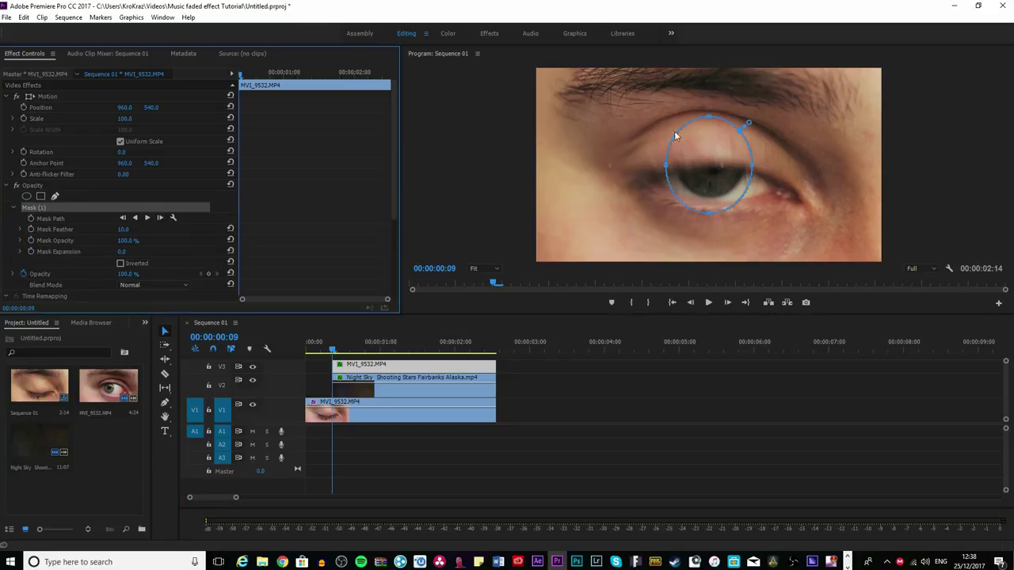
left_click(129, 264)
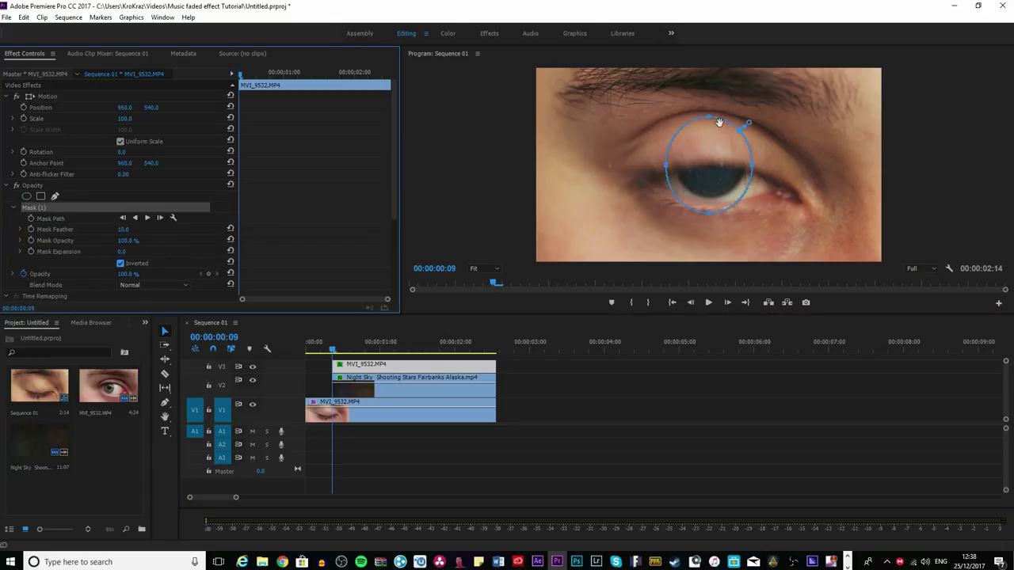
left_click(135, 266)
left_click_drag(711, 117, 714, 171)
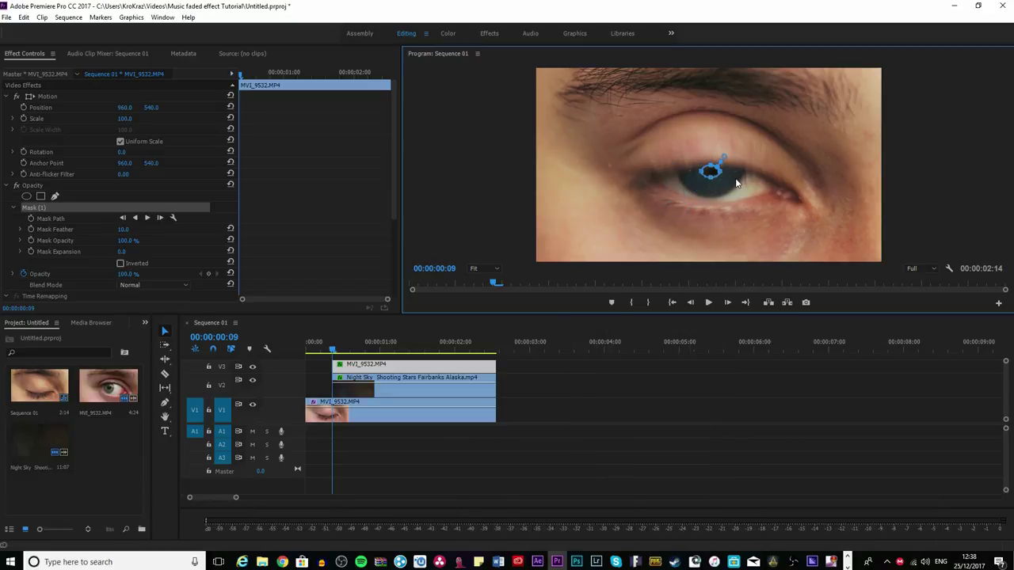
Step: Refine the ellipse's size and position around the pupil and set its Mask Feather to 17
left_click(476, 267)
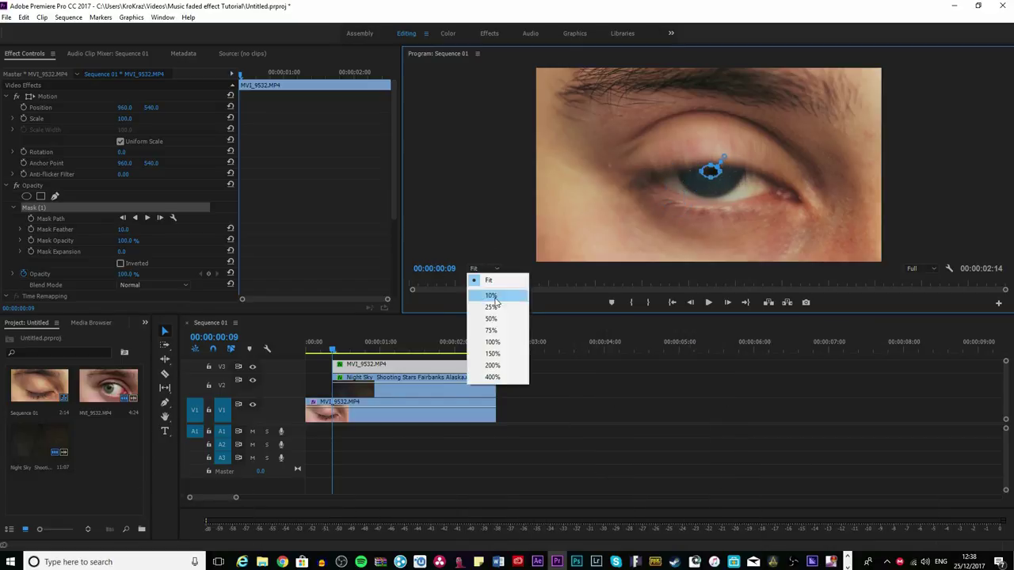
left_click(505, 343)
mouse_move(711, 184)
left_mouse_down()
mouse_move(806, 176)
mouse_move(706, 173)
mouse_move(703, 199)
mouse_move(804, 207)
mouse_move(720, 181)
left_mouse_up()
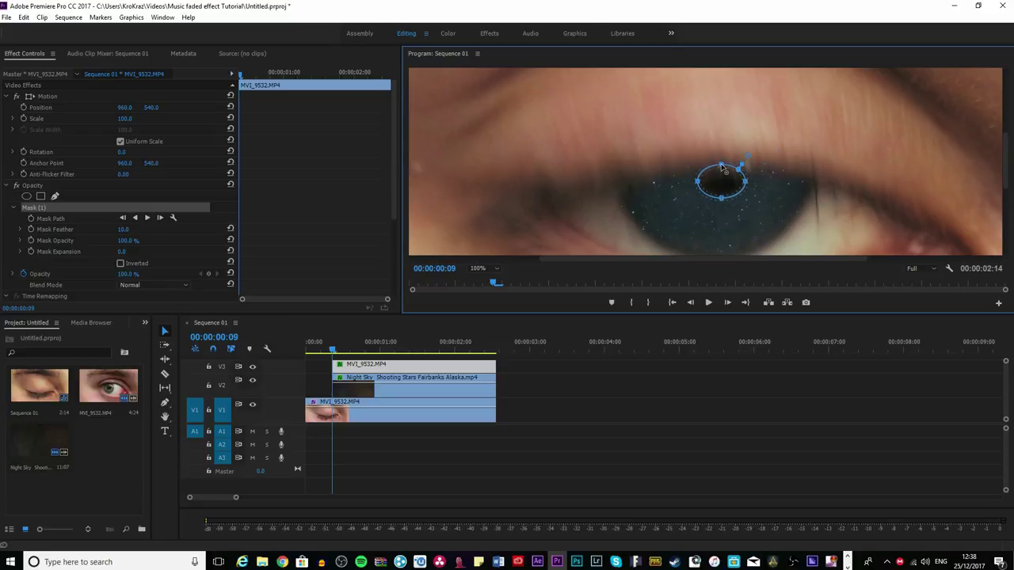
left_click_drag(721, 166, 721, 169)
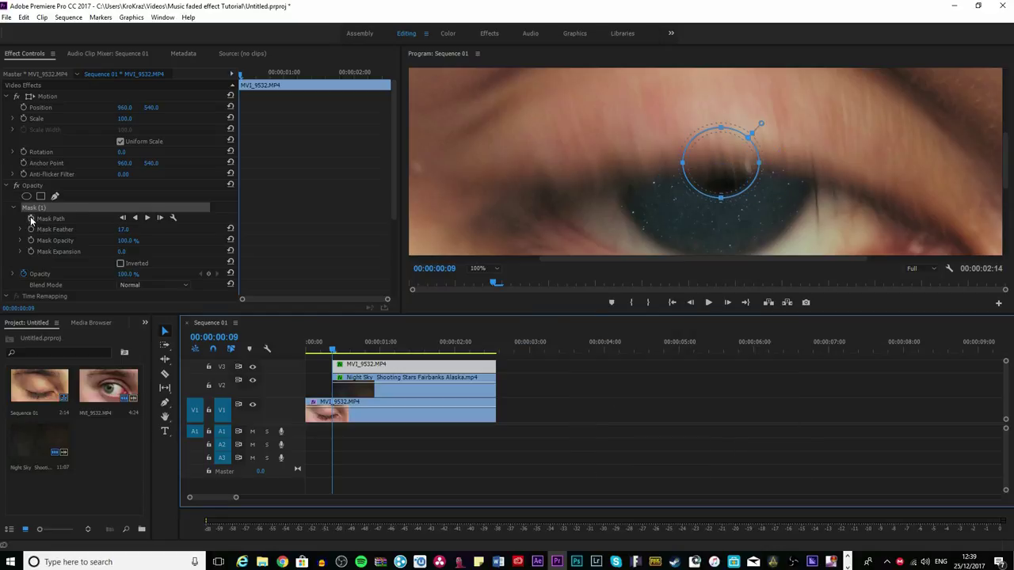
Step: Start keyframing the pupil mask's path at 00:00:00:09 and lower its upper edge to the eyelid
left_click(31, 218)
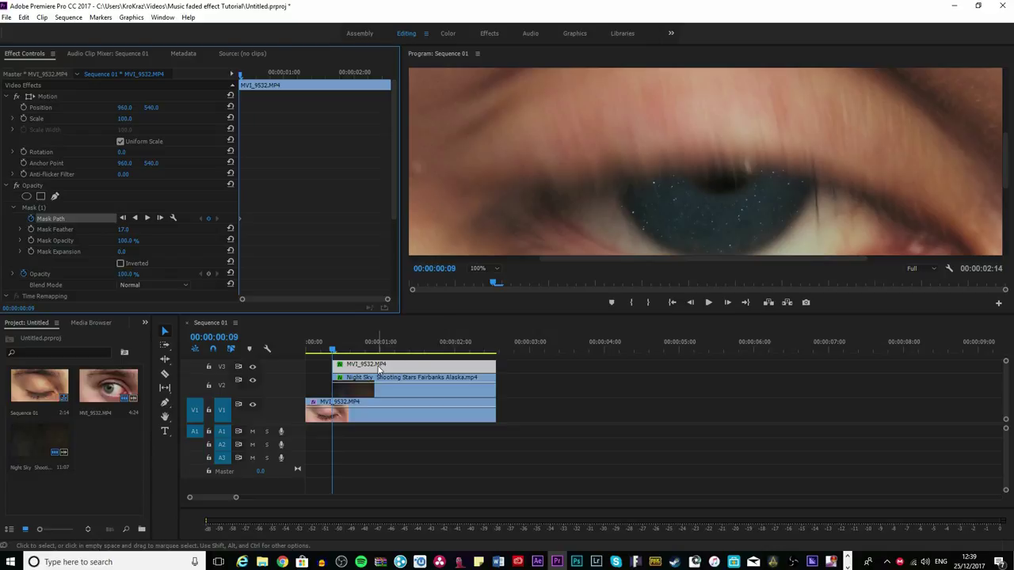
left_click(379, 370)
left_click(75, 209)
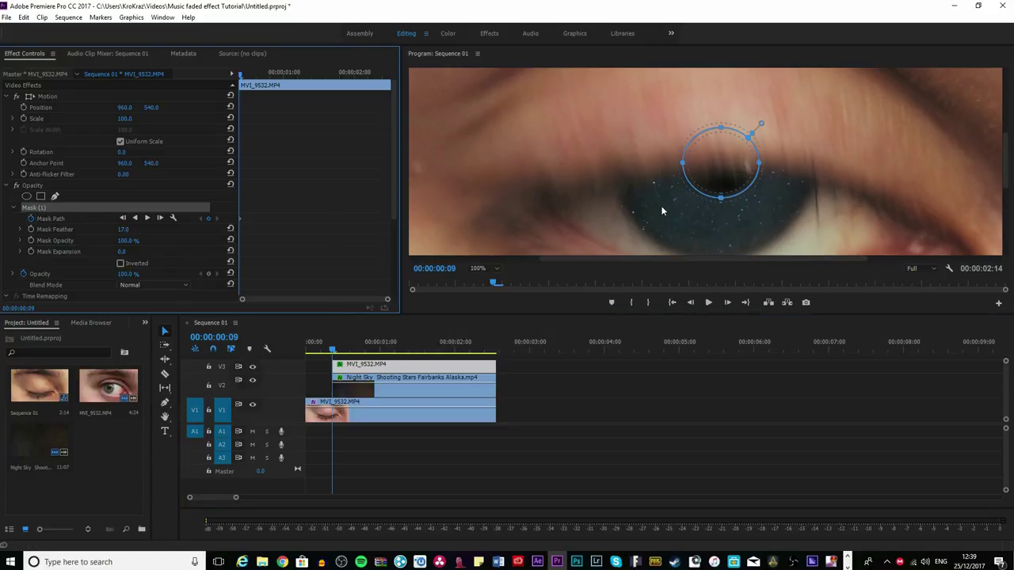
left_click_drag(721, 133, 720, 164)
Step: Reshape the pupil mask into a circle around the fully visible pupil at 00:00:00:10
left_click(336, 349)
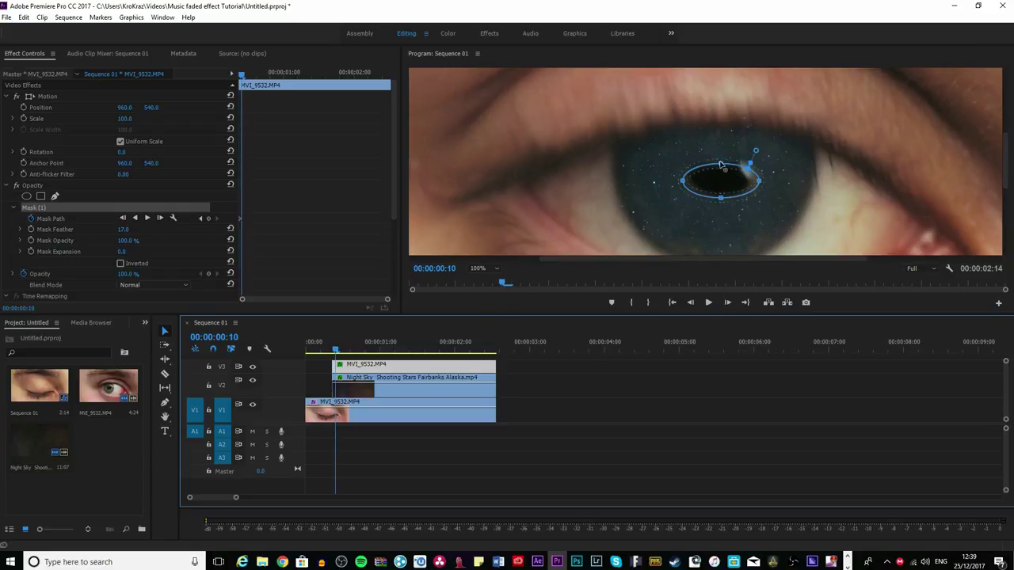
left_click_drag(721, 164, 718, 122)
mouse_move(683, 159)
left_mouse_down()
mouse_move(673, 159)
mouse_move(687, 158)
left_mouse_up()
left_click_drag(721, 122, 722, 125)
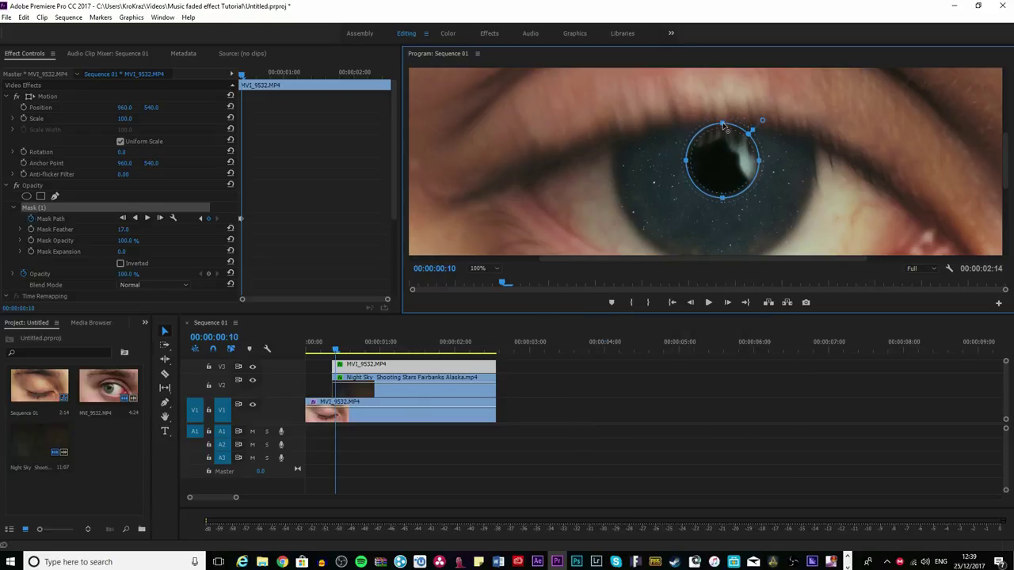
left_click(561, 385)
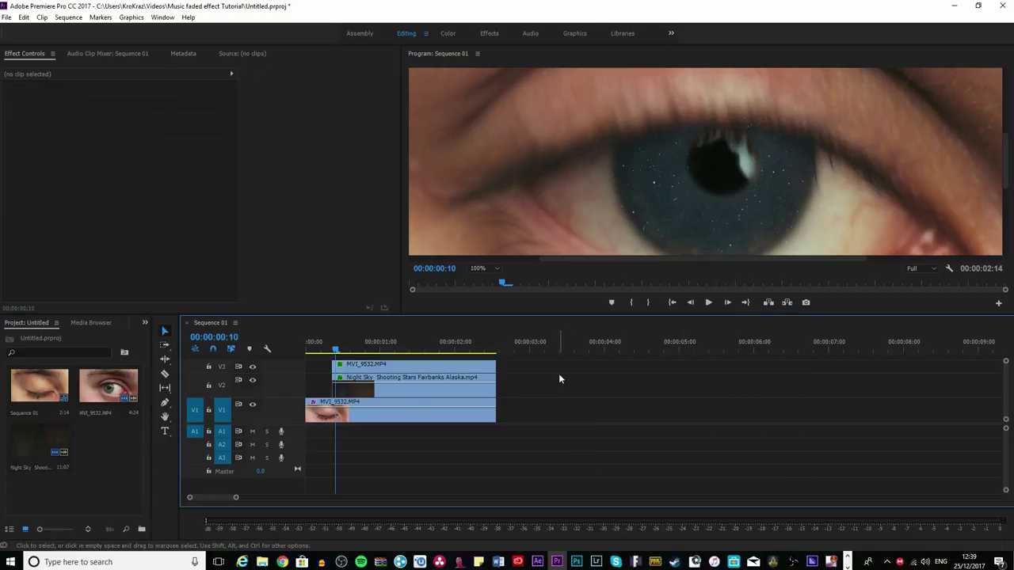
Step: Keyframe the V3 pupil mask frame by frame from 00:00:00:11 so it follows the moving pupil
left_click(372, 366)
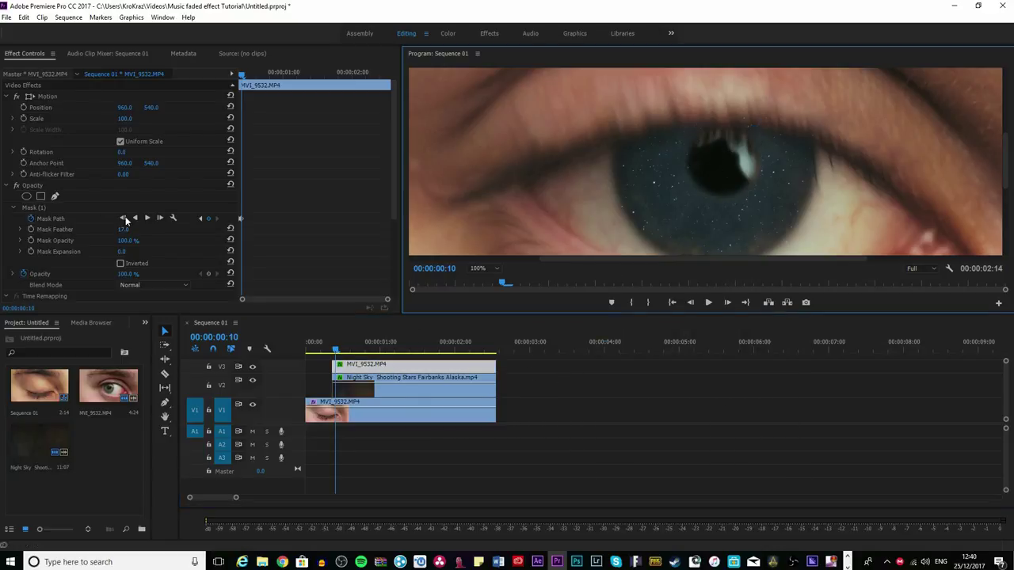
left_click_drag(336, 351, 339, 351)
left_click(705, 166)
key("Right")
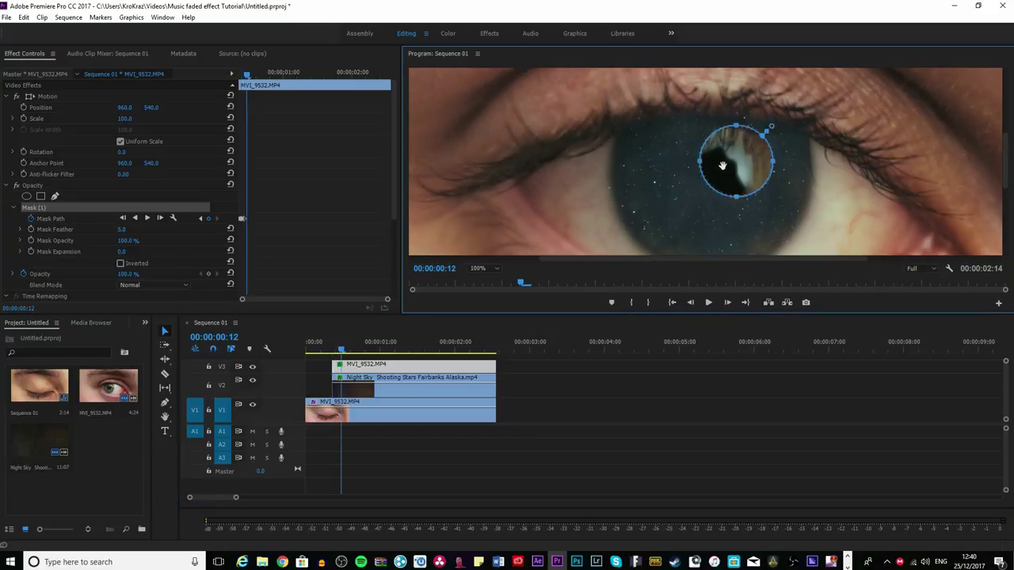
left_click(344, 351)
left_click(349, 351)
left_click_drag(729, 166, 736, 172)
left_click(354, 351)
left_click(359, 351)
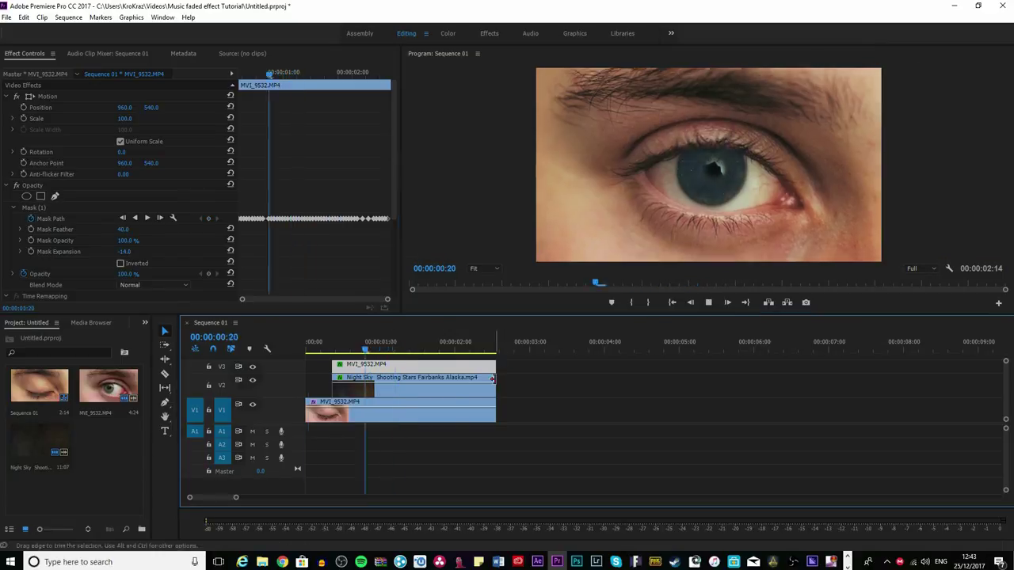
Step: Set the pupil mask's feather to 17 and its expansion to -12, and play the sequence back from near its start
key("space")
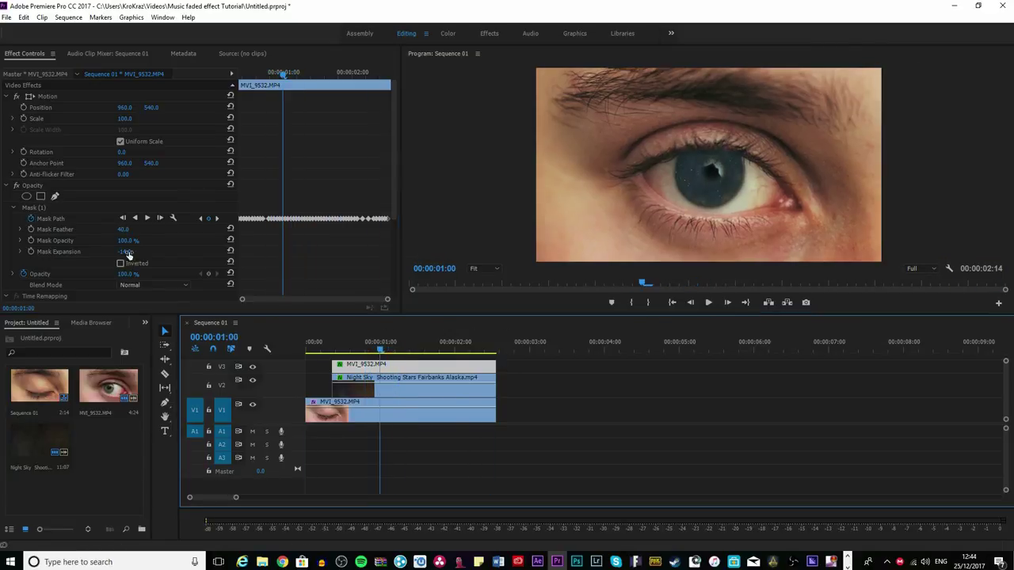
left_click_drag(125, 252, 116, 252)
left_click(326, 341)
key("space")
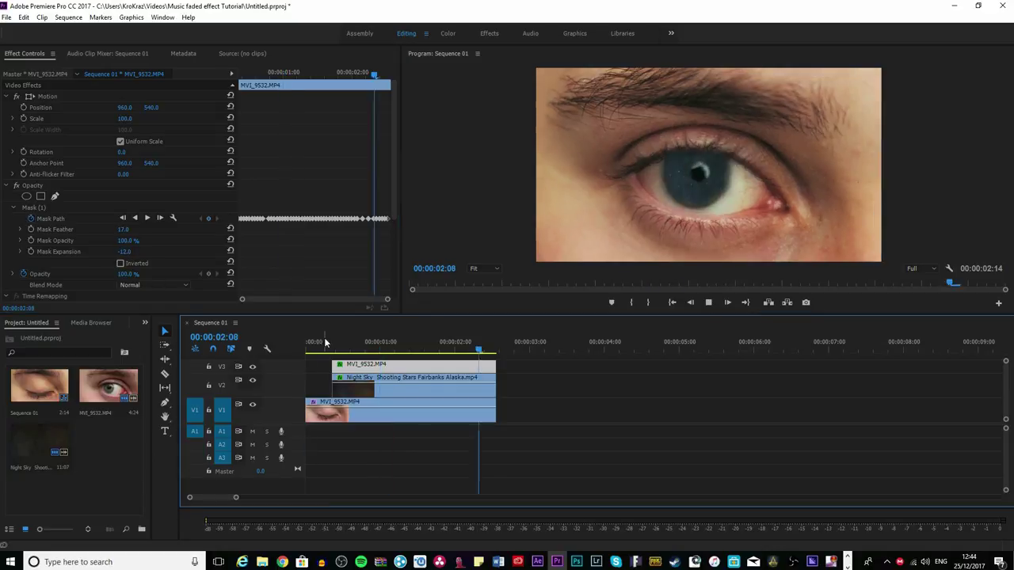
Step: Test Darken and a lightening blend mode on the V3 pupil clip, and return it to Normal
left_click_drag(326, 342, 374, 351)
left_click(150, 286)
left_click(214, 250)
left_click(397, 351)
left_click(158, 286)
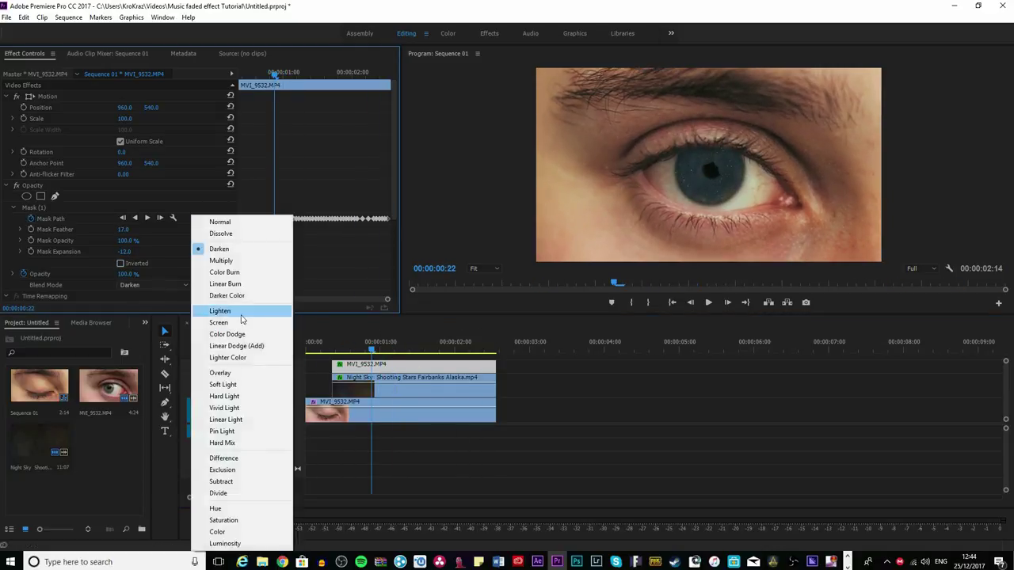
left_click(242, 321)
left_click(158, 286)
left_click(229, 222)
Step: Play the sequence to its end and set the V3 pupil clip's blend mode to Hard Light
key("space")
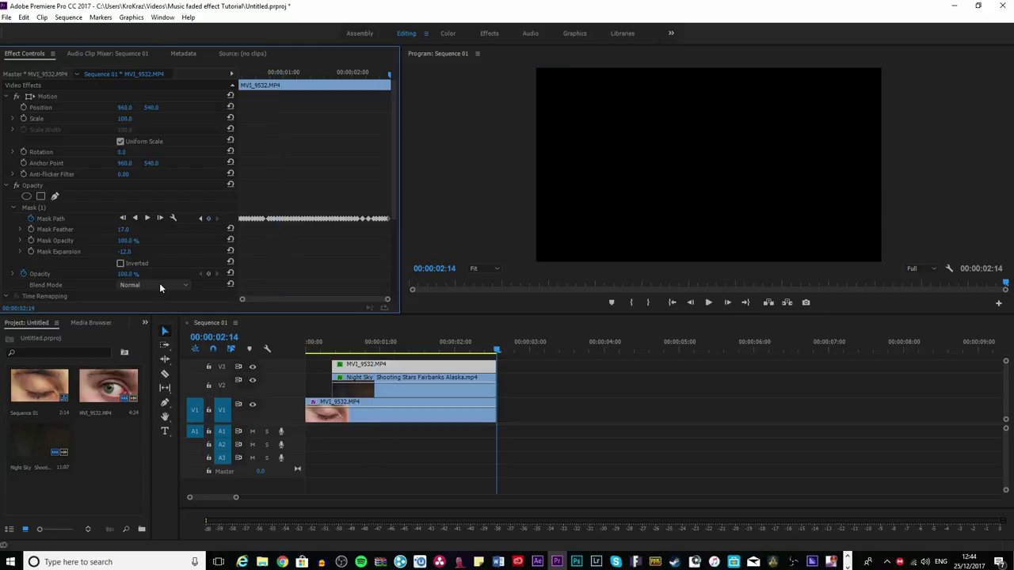
left_click(159, 285)
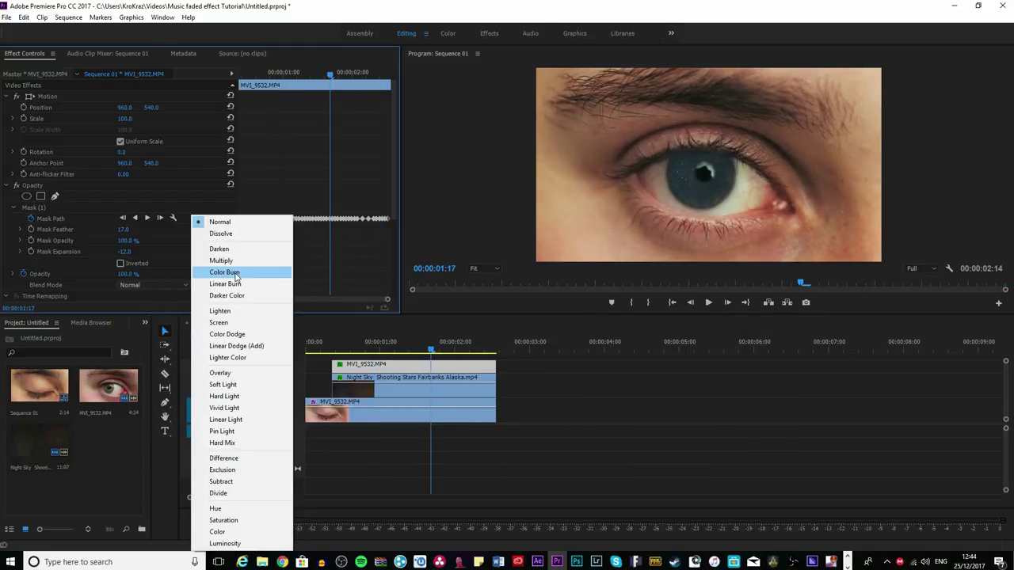
left_click(255, 401)
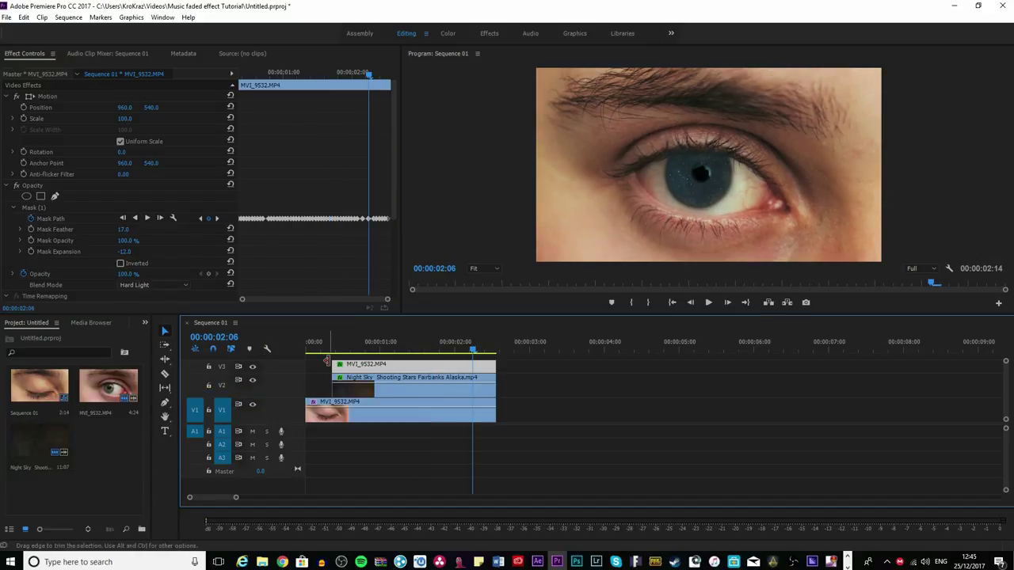
Step: Hide the V3 track and play the sequence from its start to check the starry iris without the pupil layer
left_click(254, 367)
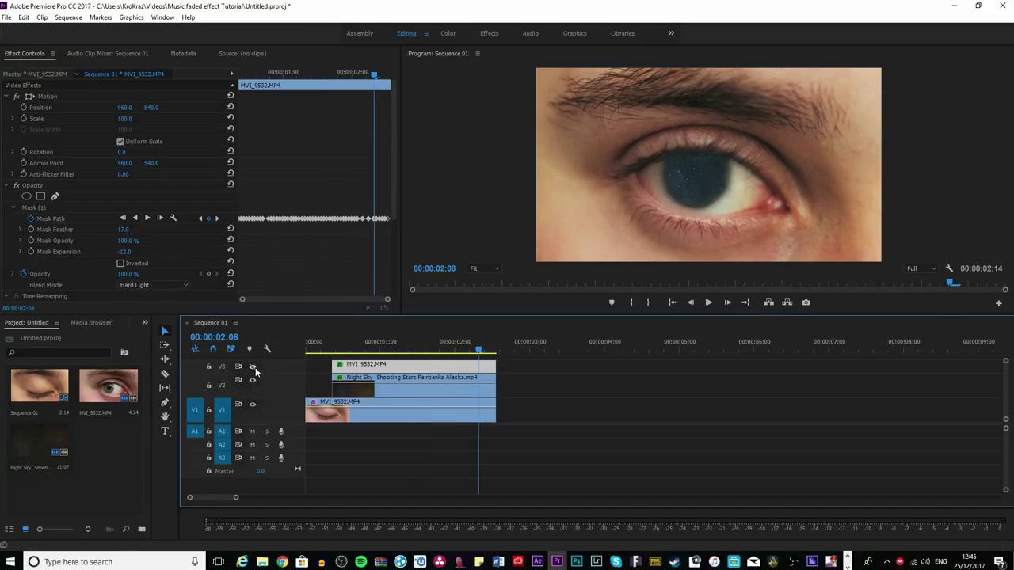
left_click_drag(392, 344, 289, 359)
key("space")
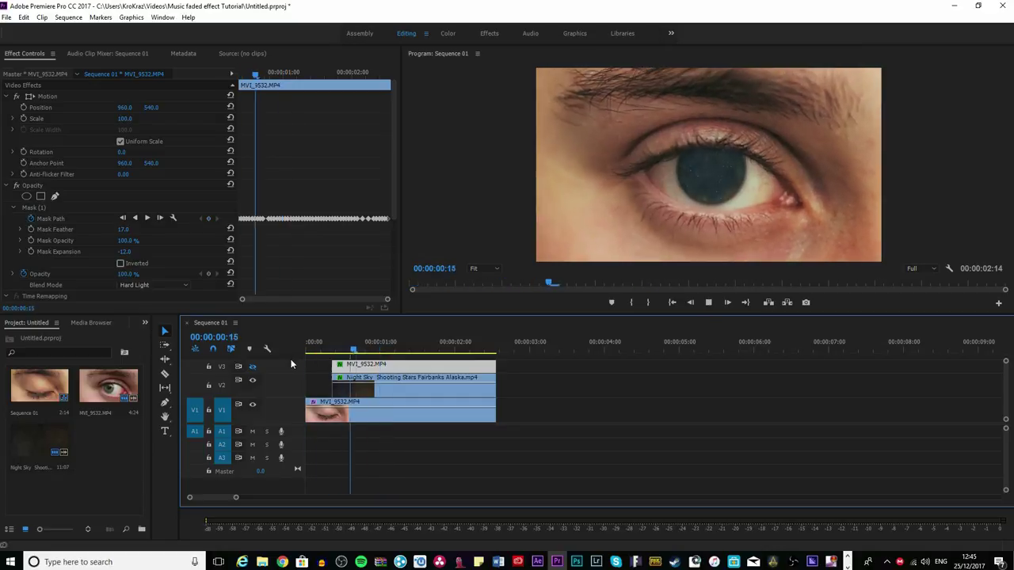
key("space")
Step: Set the blend mode of the Night Sky clip on V2 to Screen
left_click(352, 377)
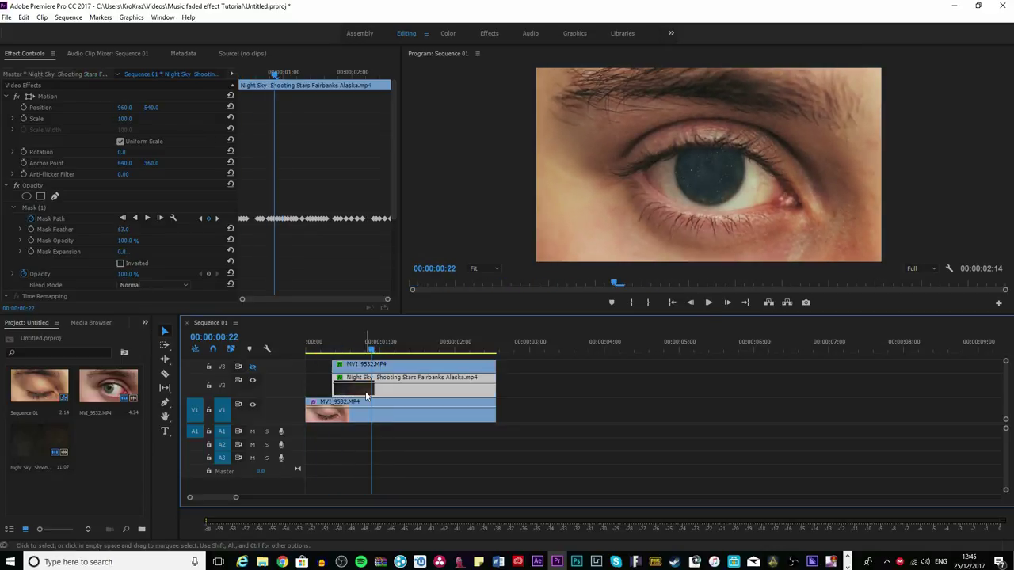
left_click(170, 287)
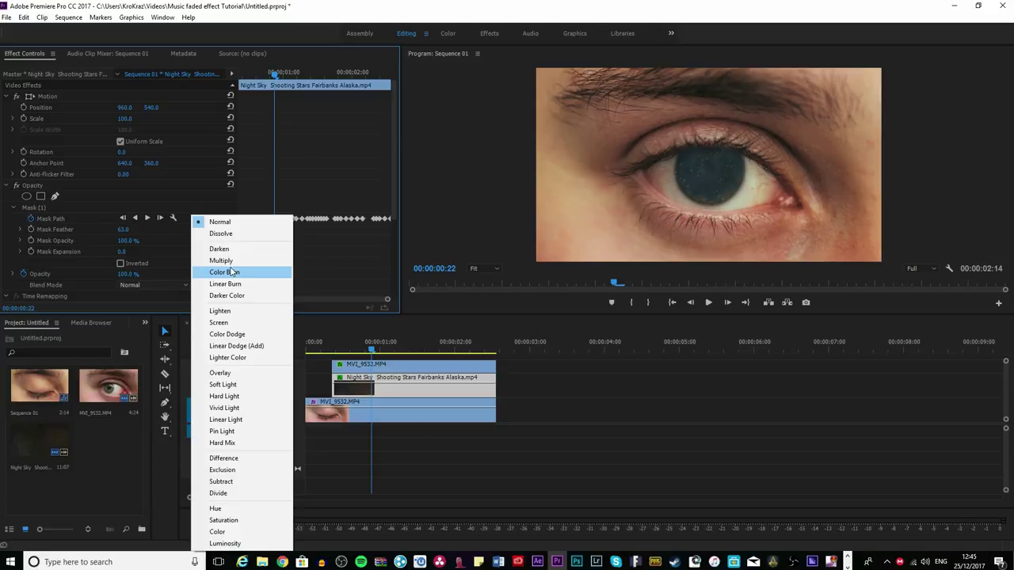
left_click(245, 322)
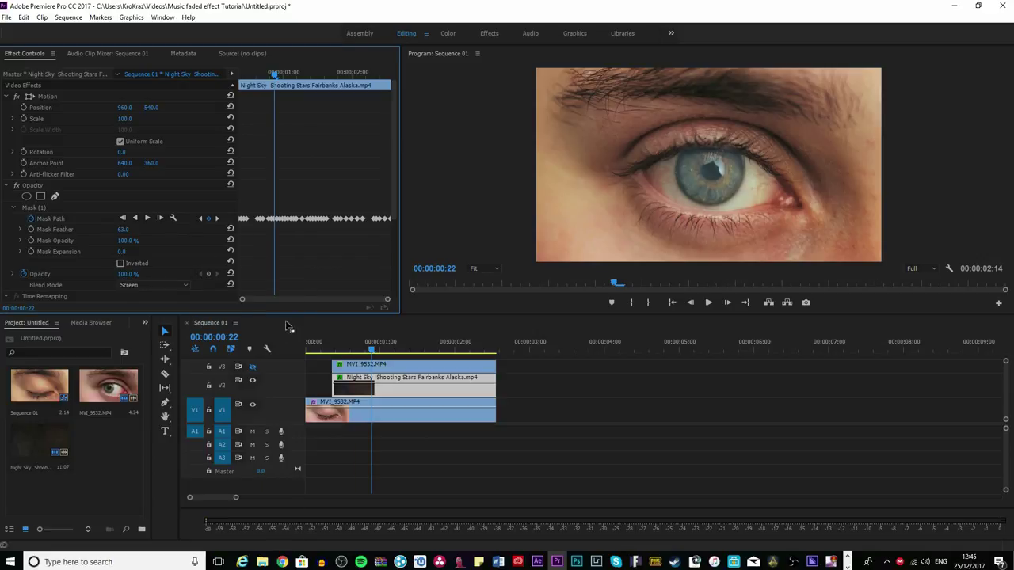
Step: Show the V3 track again and open the pupil clip's blend mode choices at 00:00:00:21
left_click(379, 366)
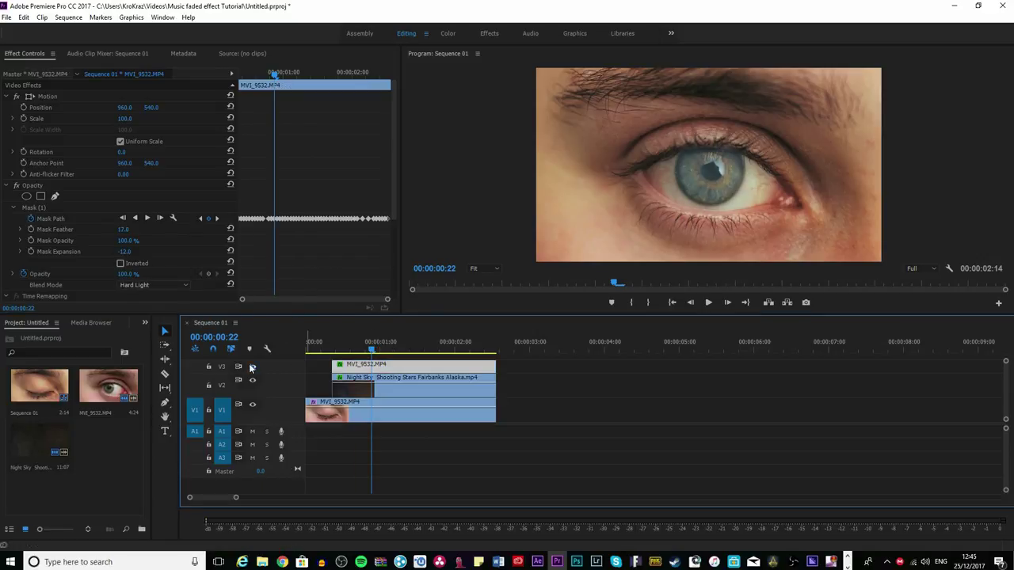
mouse_move(351, 351)
left_mouse_down()
mouse_move(306, 351)
mouse_move(368, 352)
left_mouse_up()
left_click(187, 286)
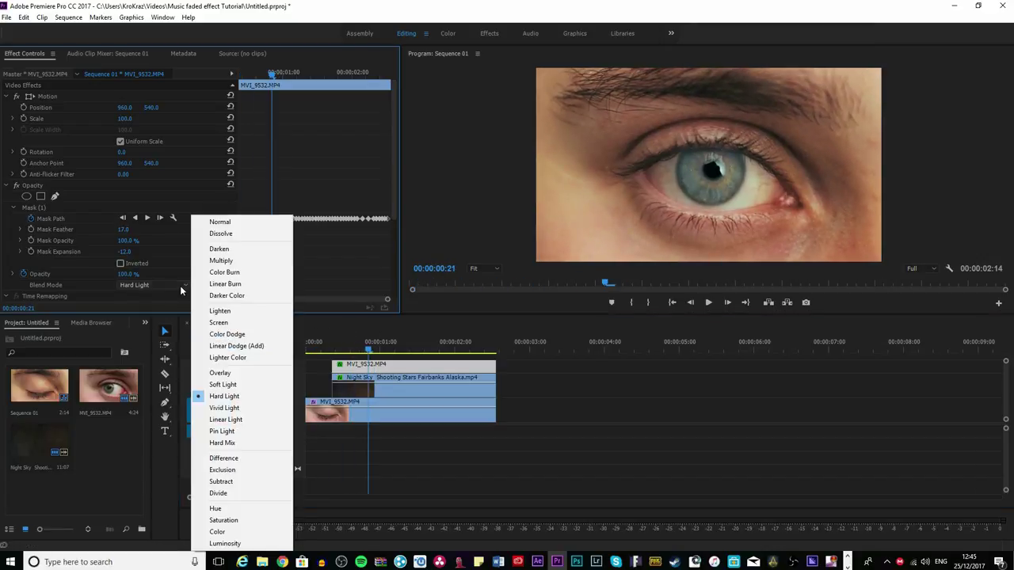